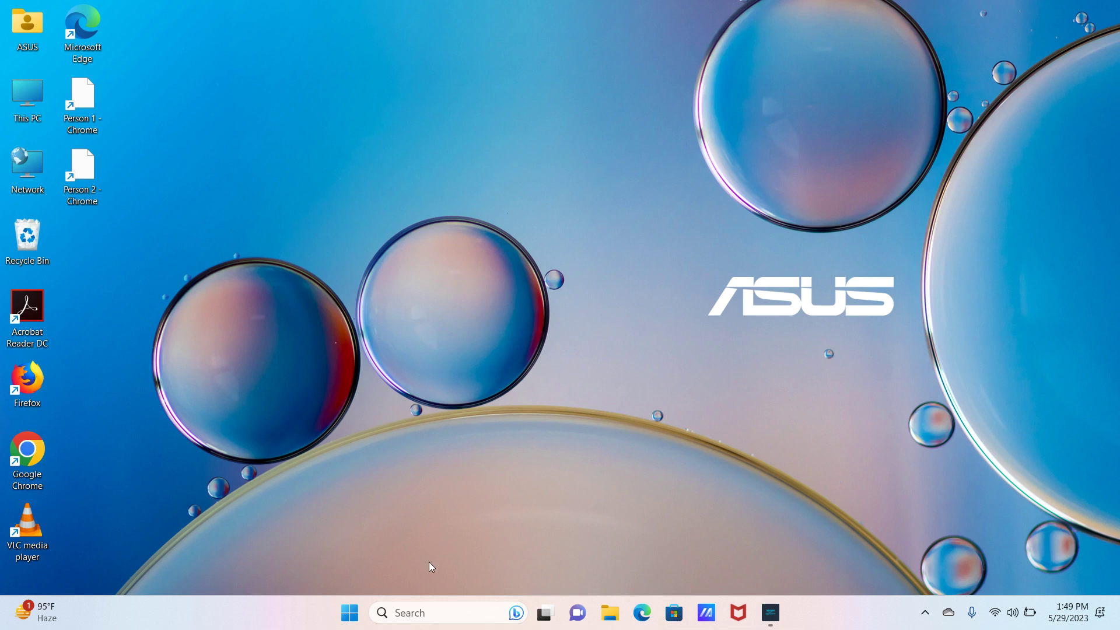
Bring up the Windows search panel from the taskbar
click(433, 613)
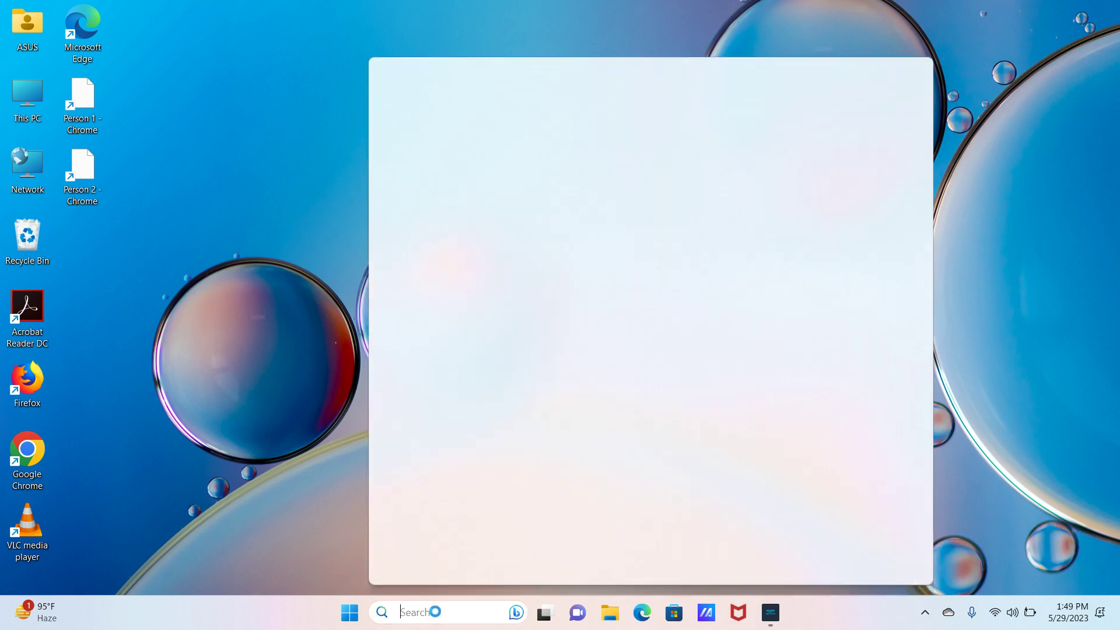
text(settings)
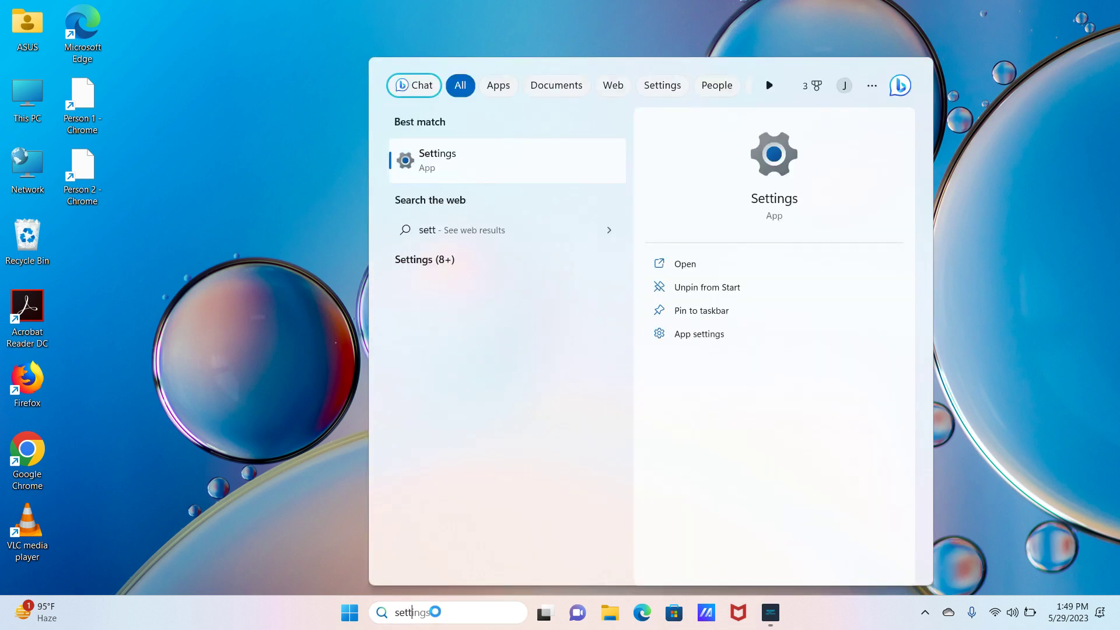
Launch Settings from the search results and go to the Windows Update page
click(407, 162)
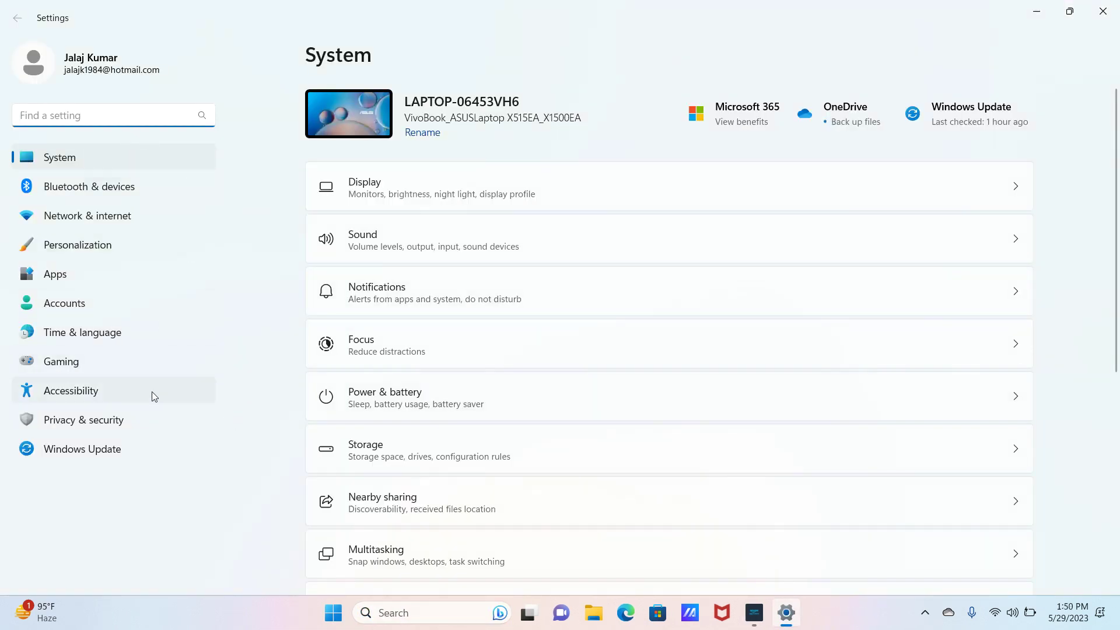
click(116, 451)
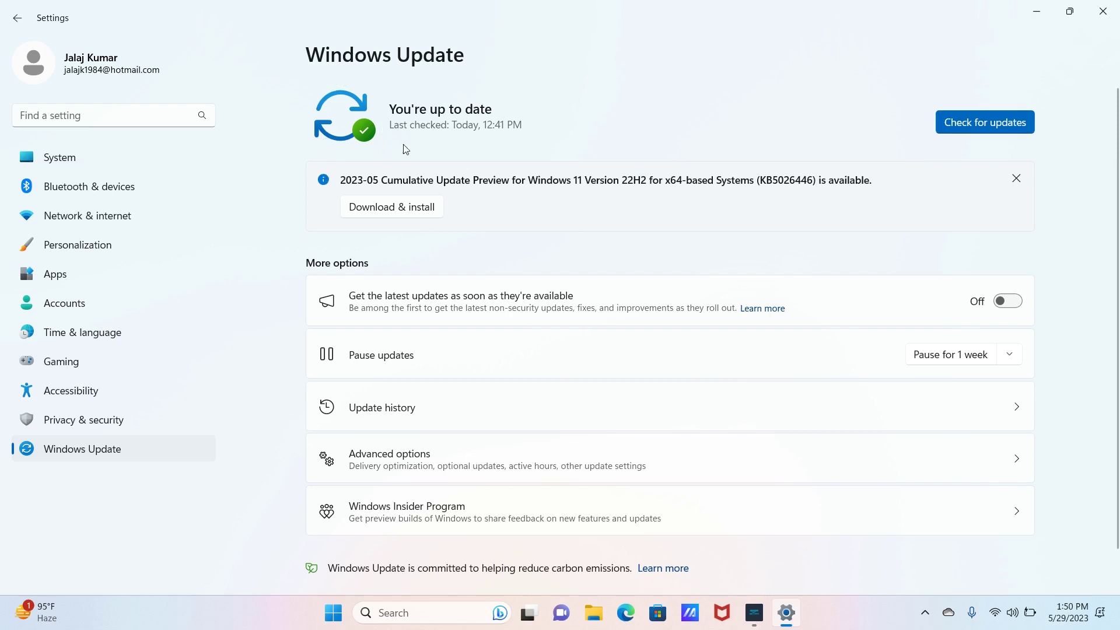
Close Settings after confirming Windows Update reports the PC up to date
click(1103, 12)
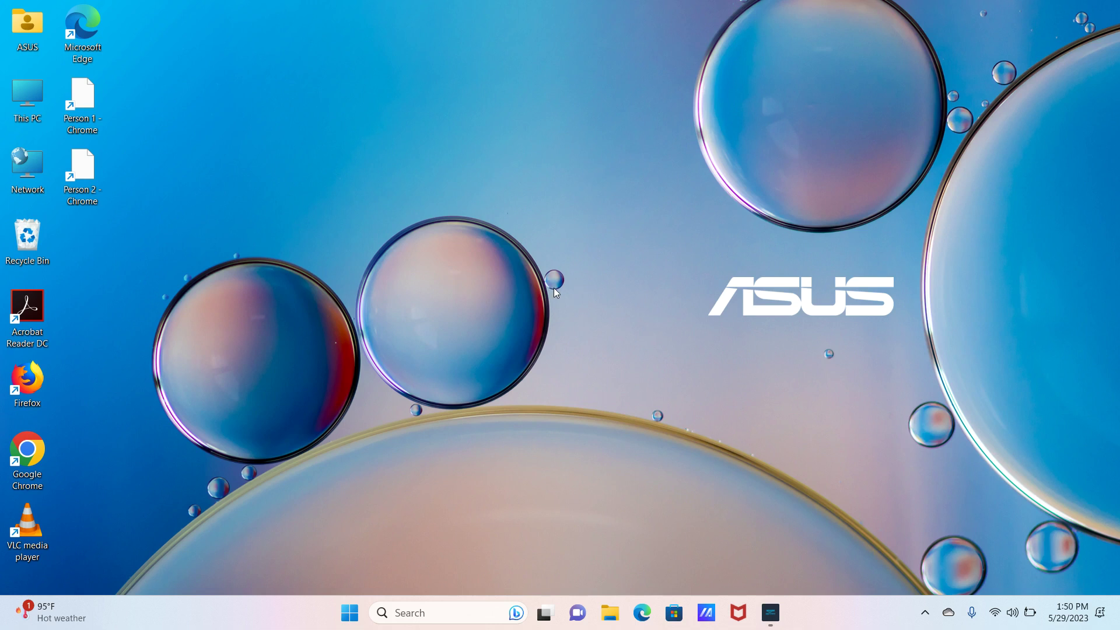
Launch Microsoft Store and search it for 'amazon appstore' from the search history
click(674, 614)
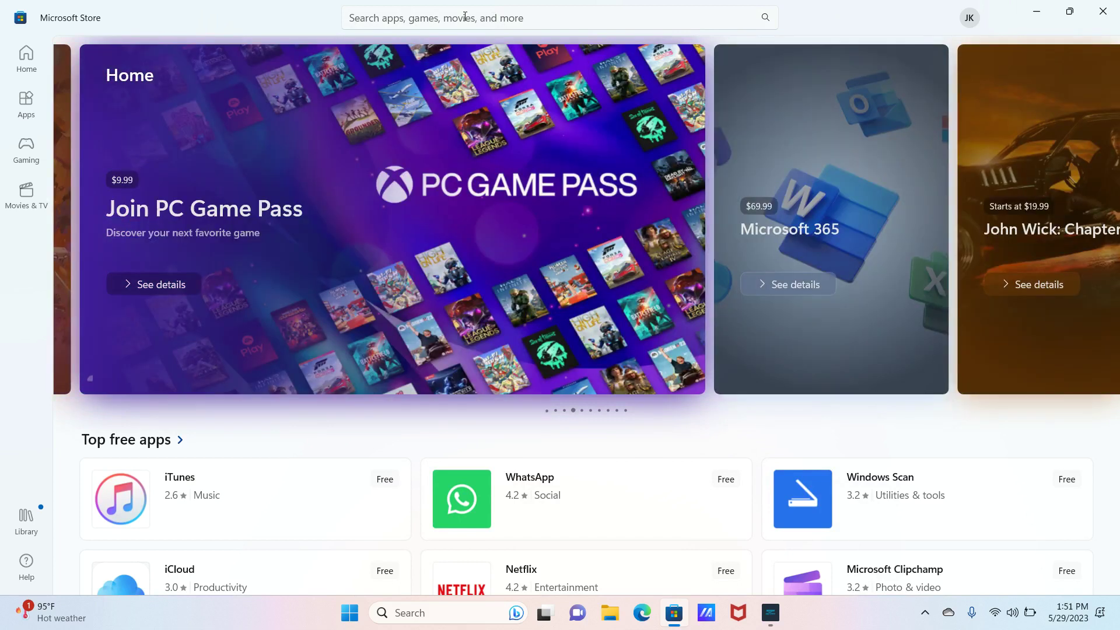
click(503, 18)
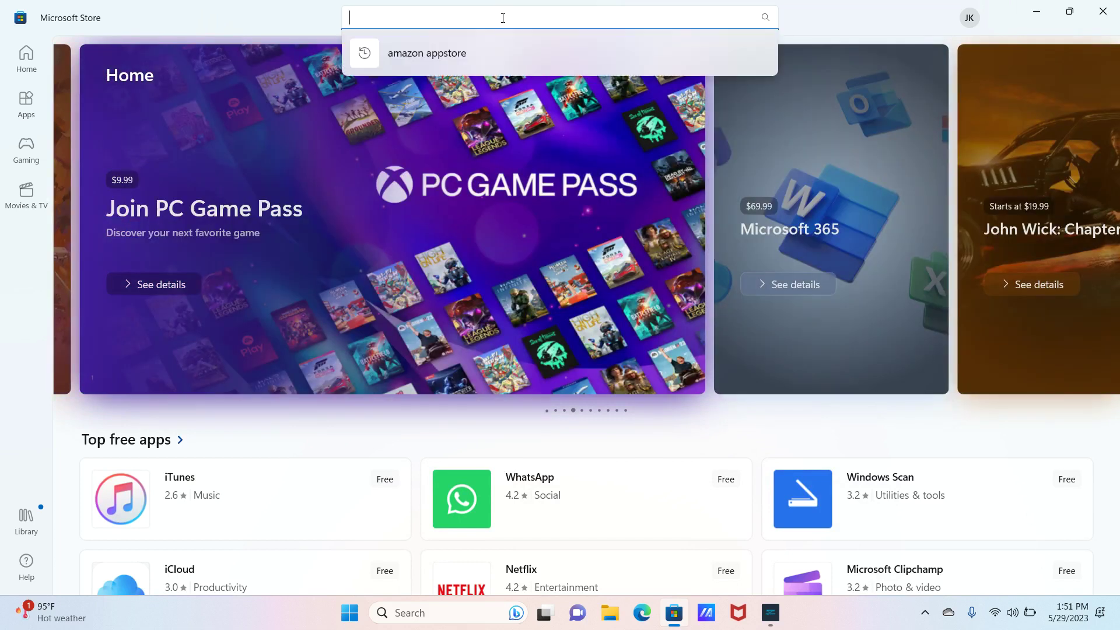
click(439, 53)
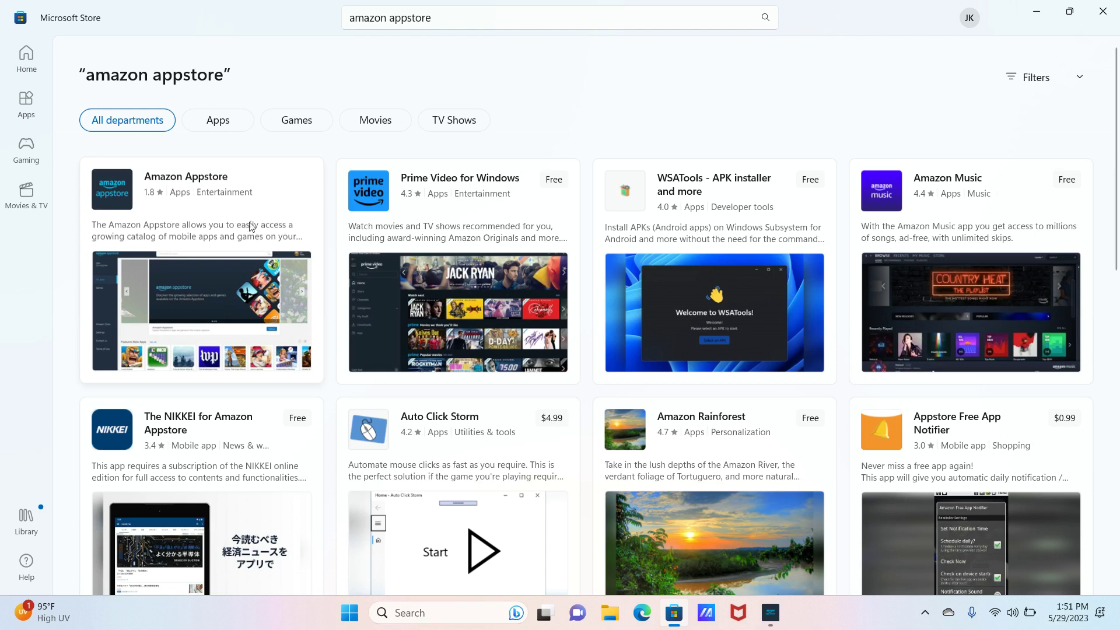
Launch Amazon Appstore from its Microsoft Store product page
click(265, 232)
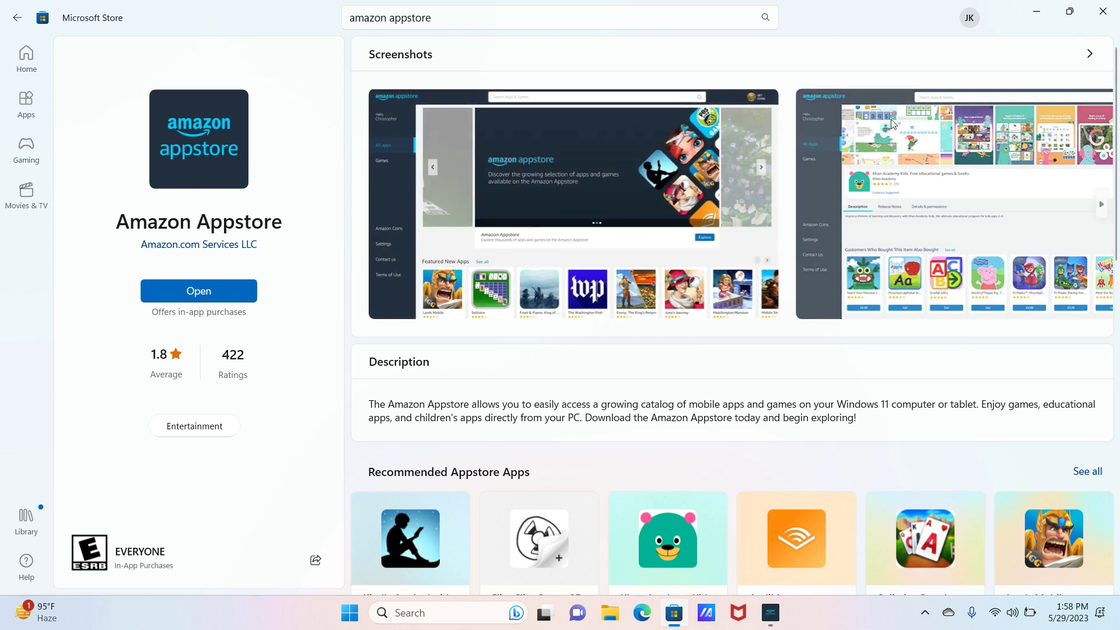
click(221, 285)
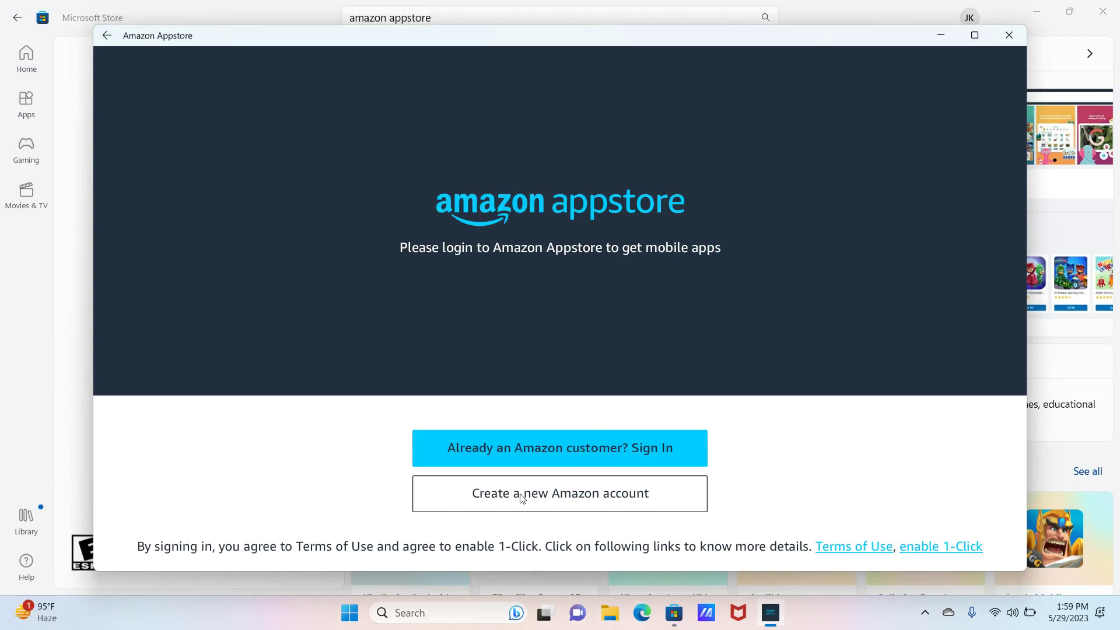
Sign in to Amazon Appstore, maximize it, browse Games and Kids, then return to All Apps
click(580, 491)
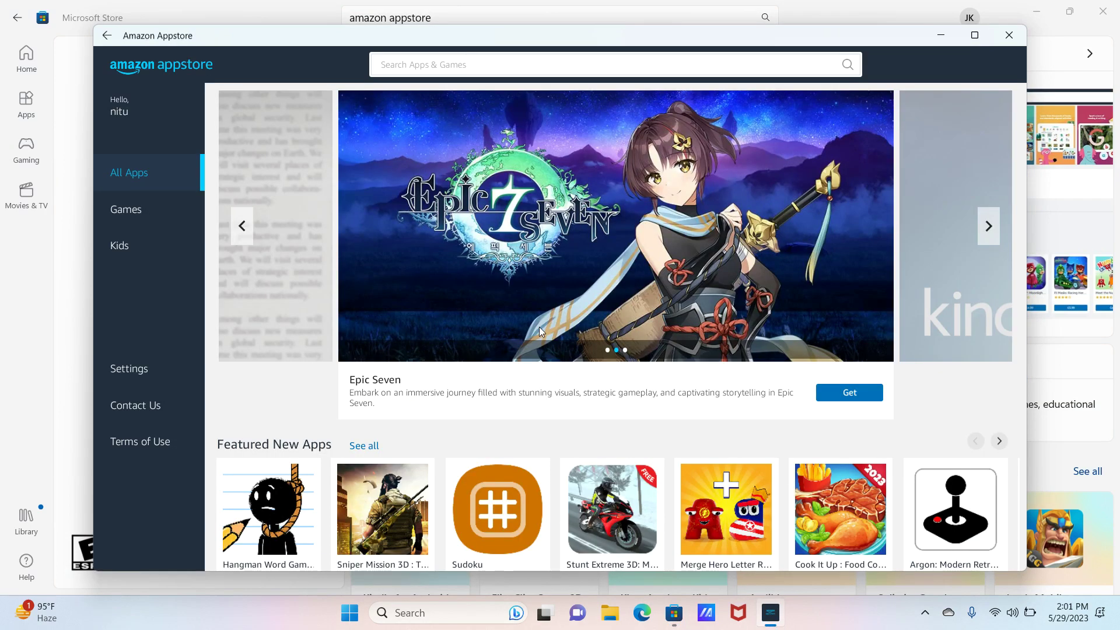
key(super+Up)
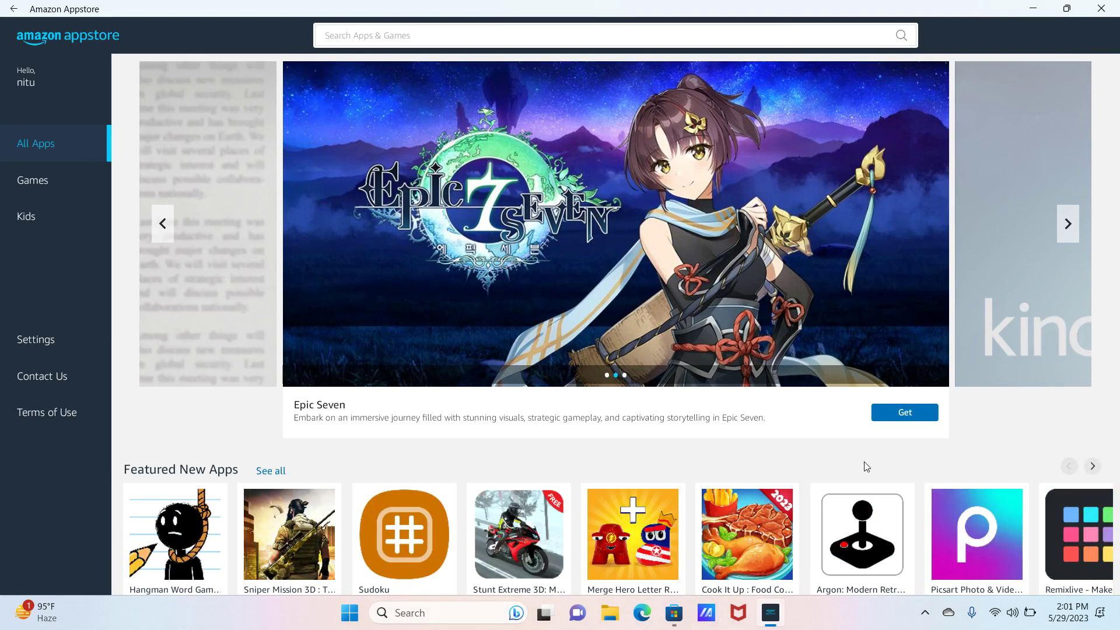
scroll(864, 466, down, 2)
scroll(863, 466, down, 4)
scroll(863, 467, down, 4)
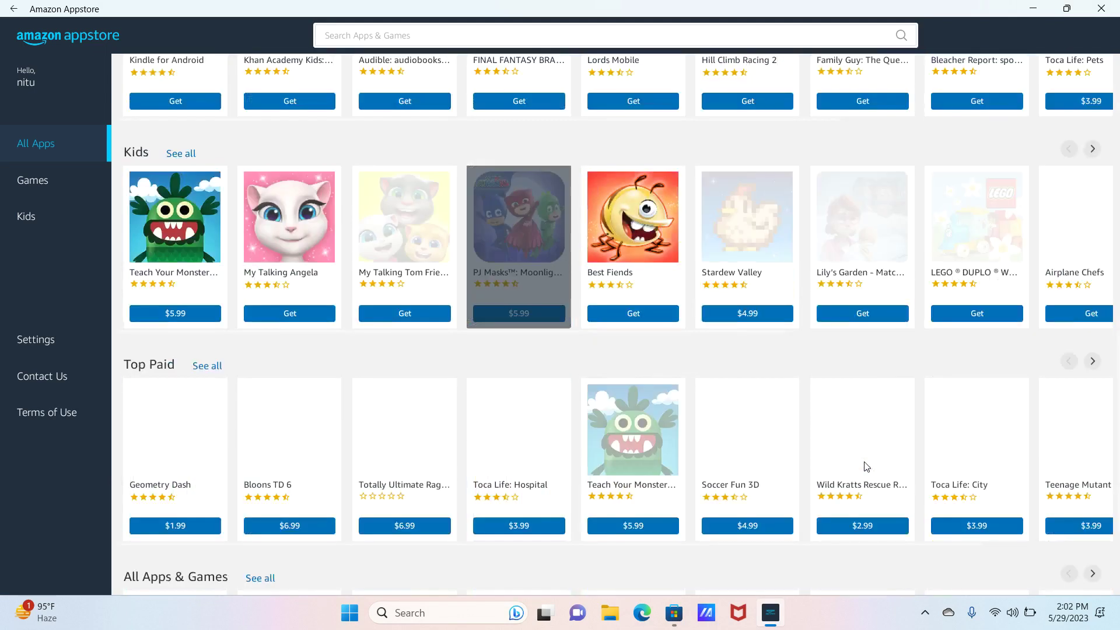
scroll(864, 466, up, 1)
scroll(863, 467, up, 3)
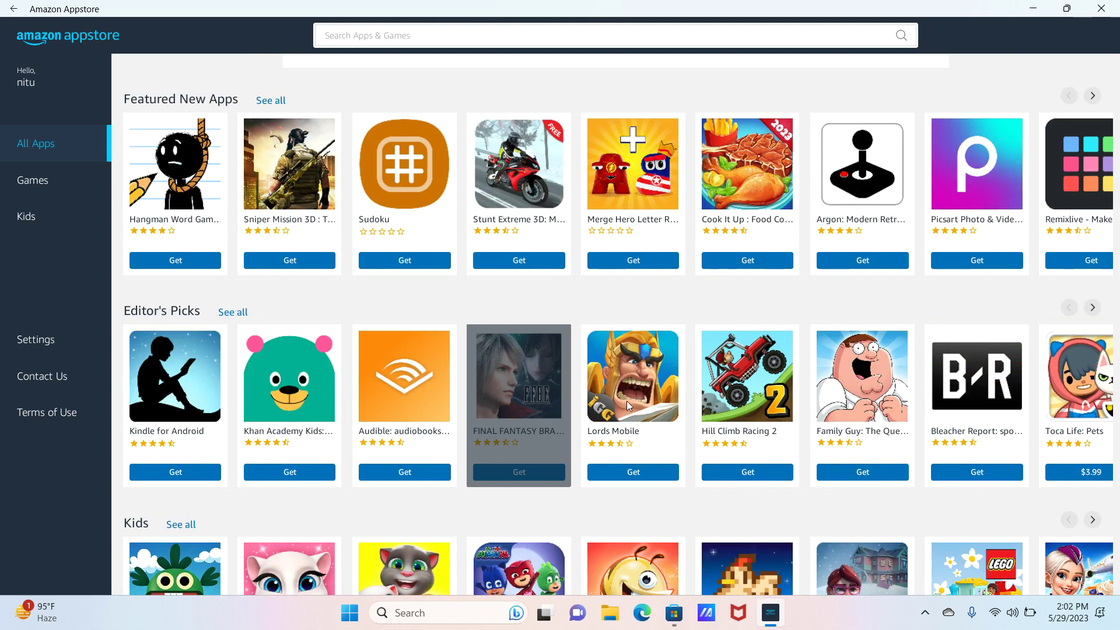
click(34, 180)
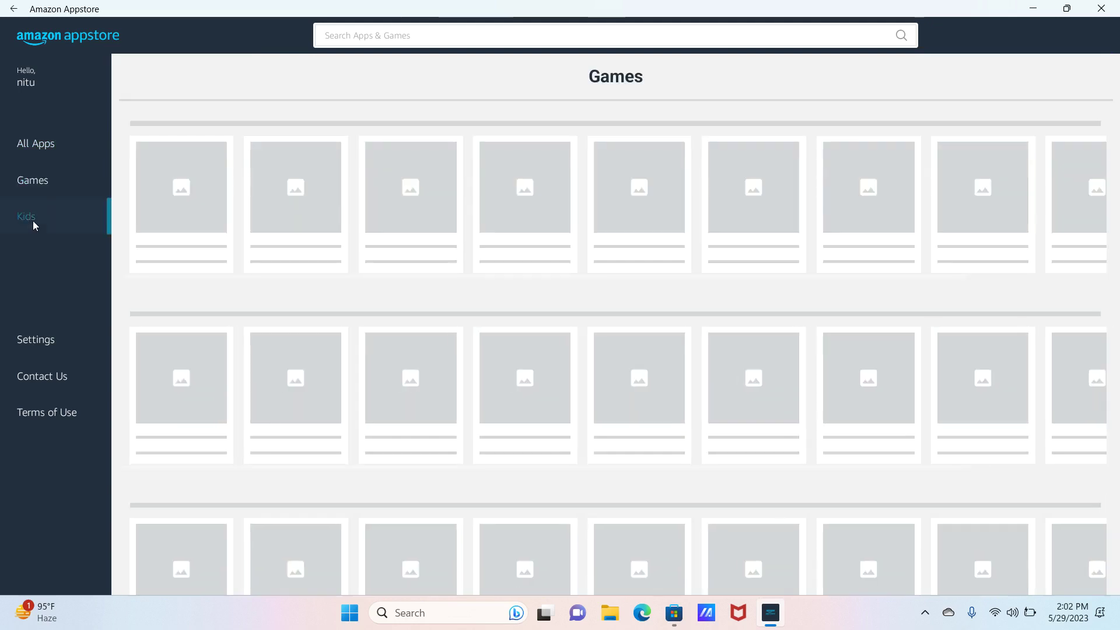
click(32, 221)
click(45, 150)
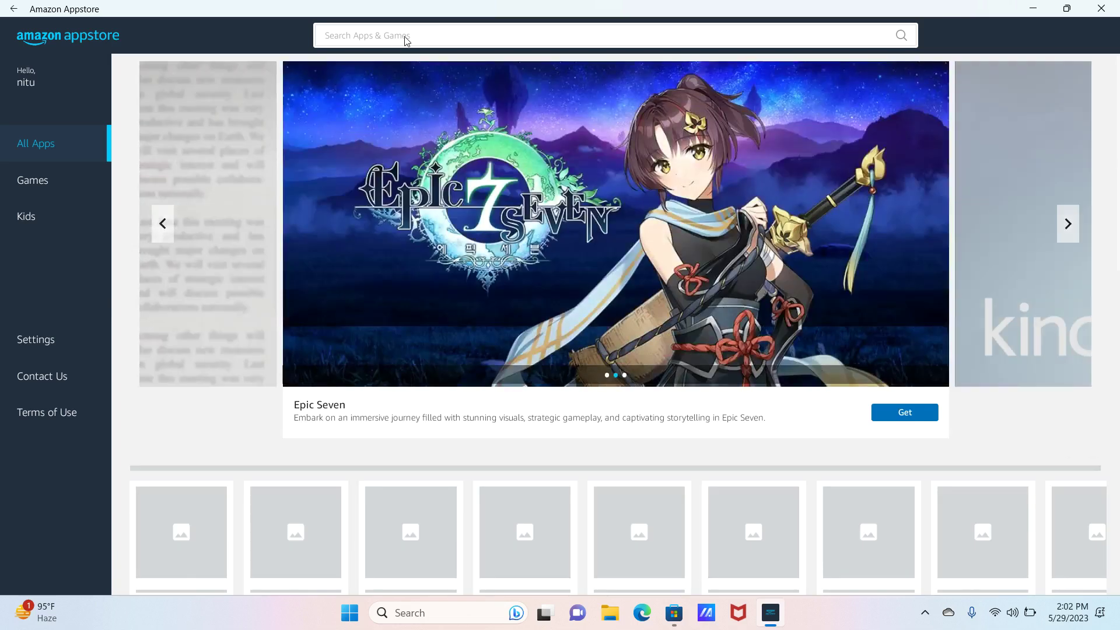
Search for 'notepad', download Notepad by Pixatel and launch it
click(396, 40)
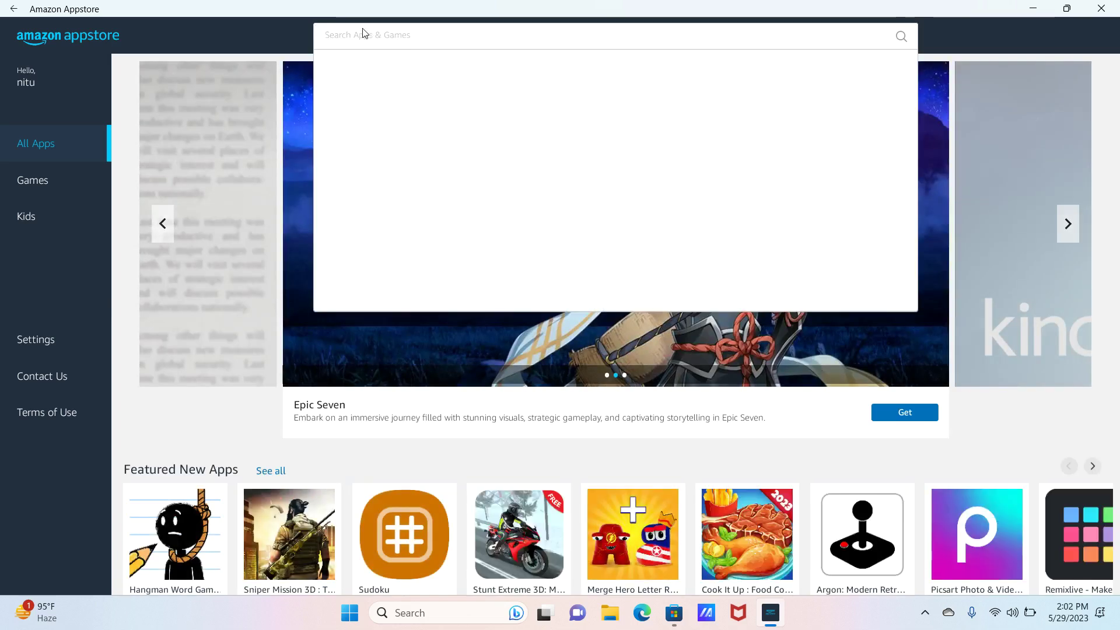
text(note)
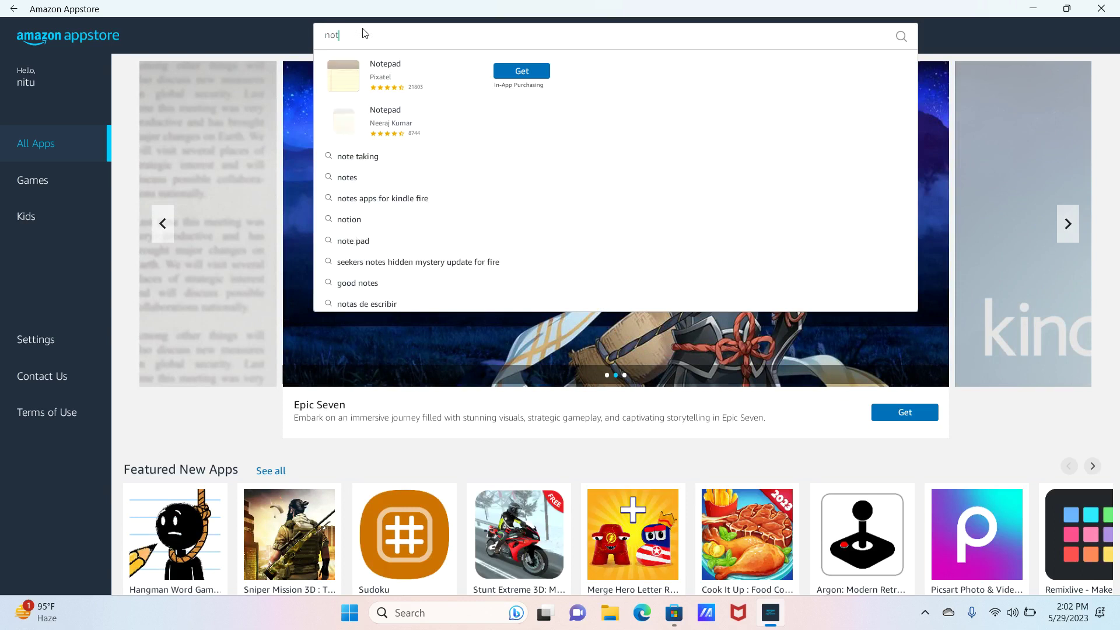
text(p)
click(402, 76)
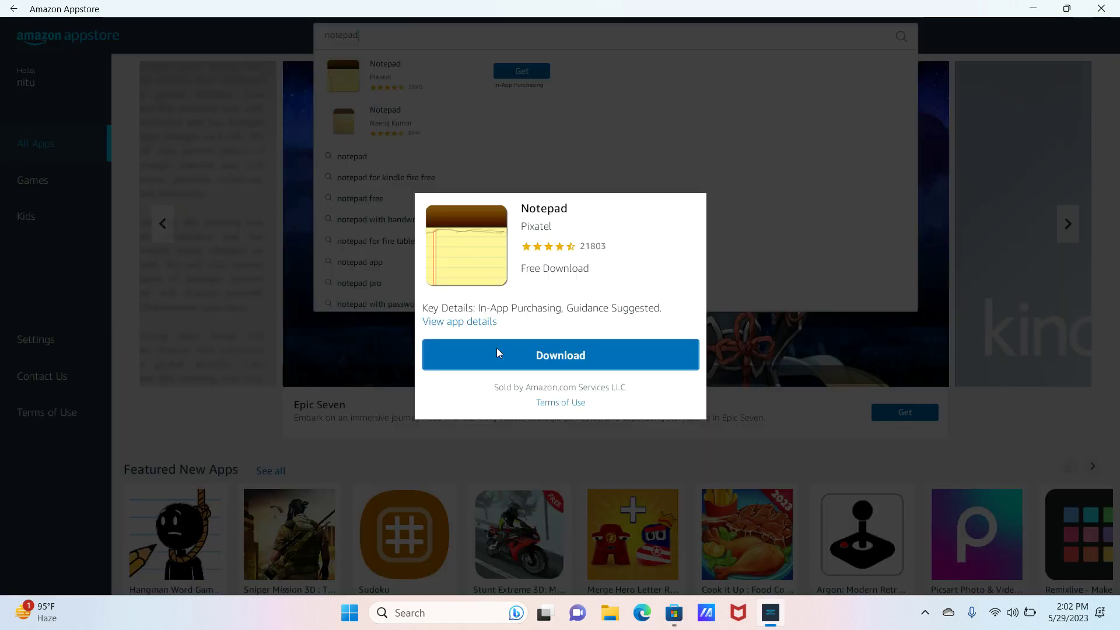
click(517, 354)
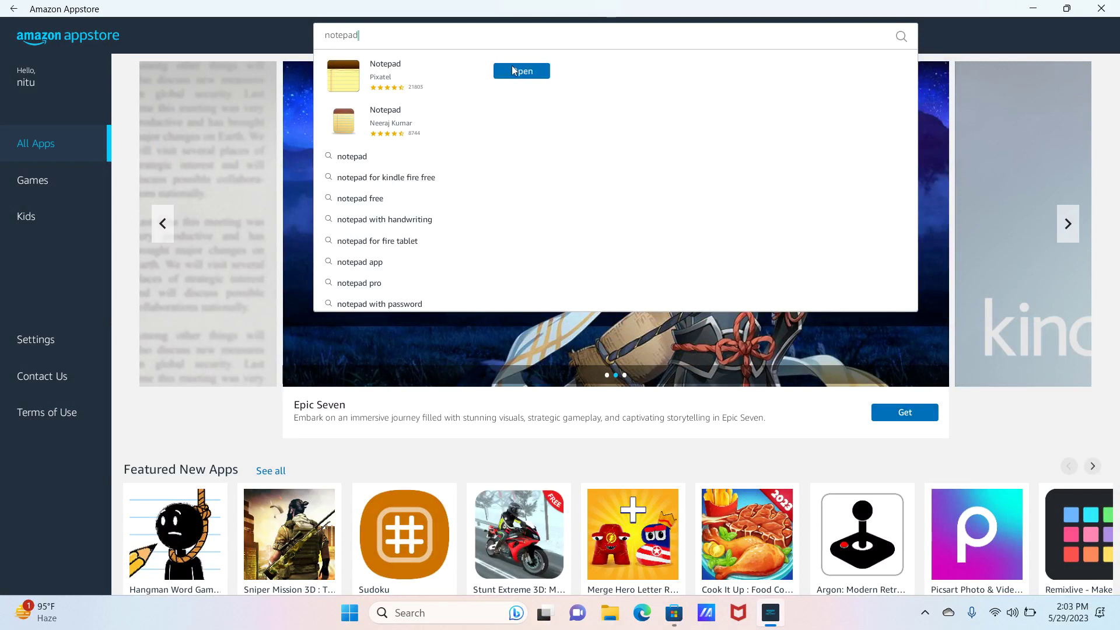
click(512, 68)
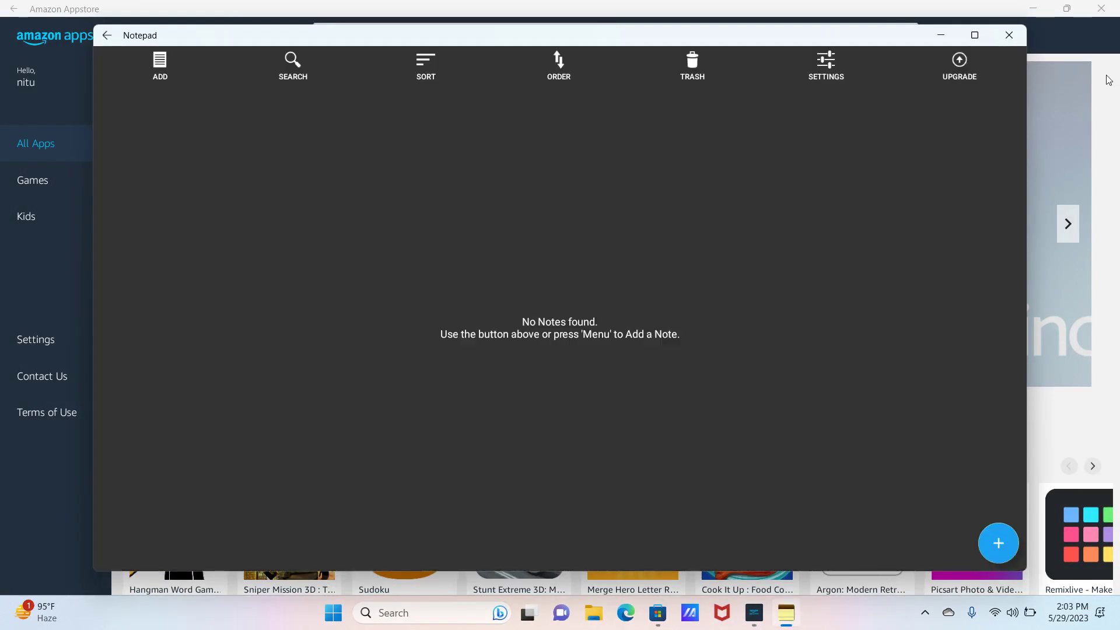
Close Notepad, Amazon Appstore and Microsoft Store, then bring up Windows search
click(1009, 35)
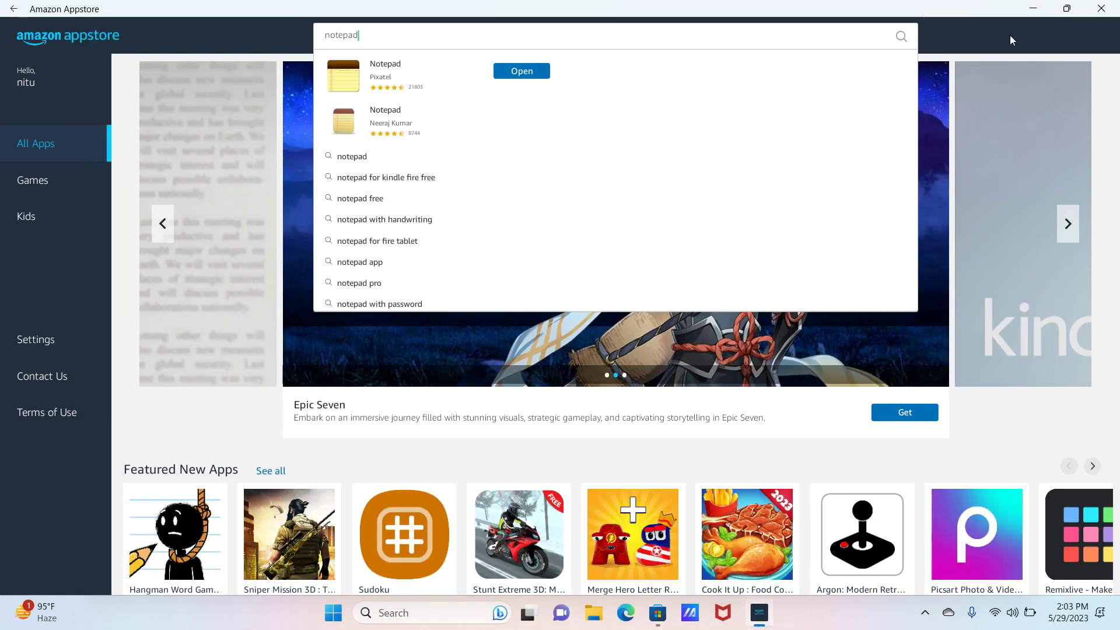
click(1101, 8)
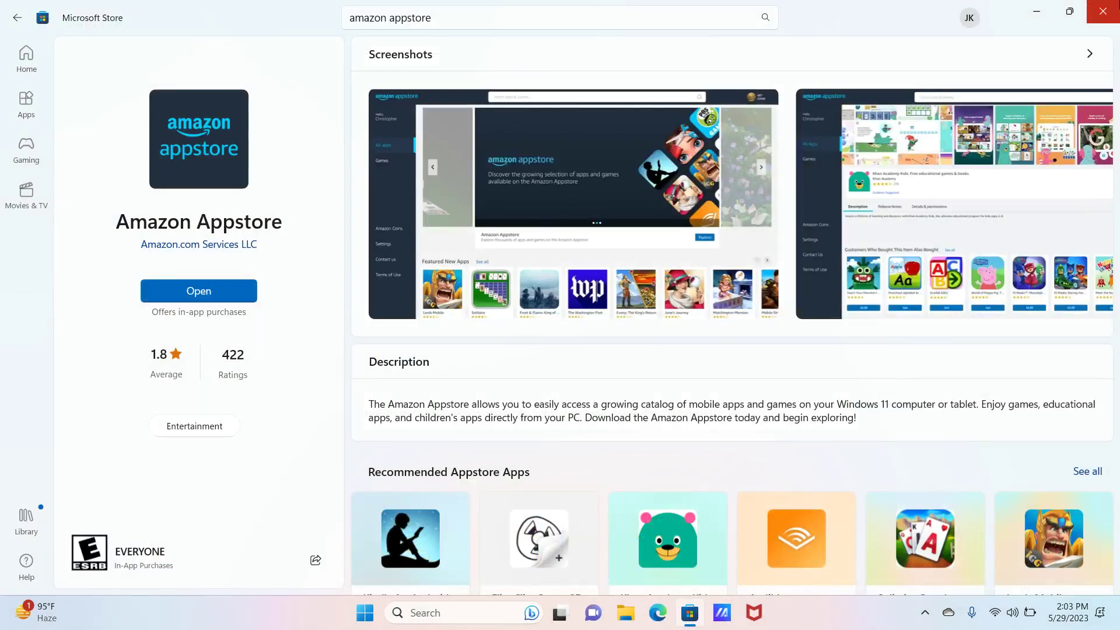
click(1101, 8)
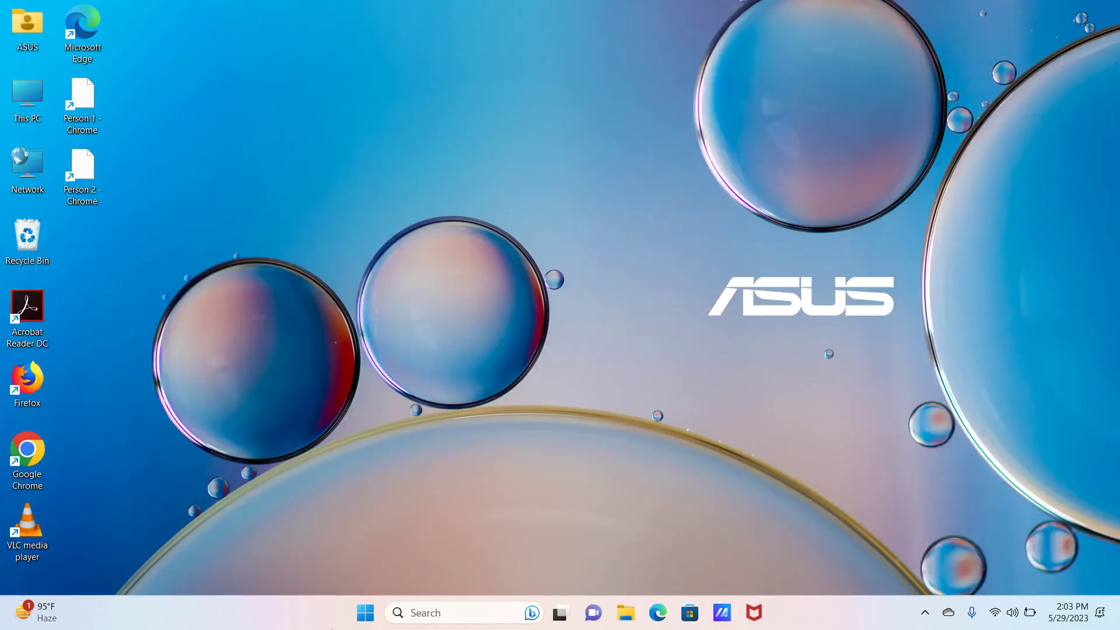
click(441, 623)
text(no)
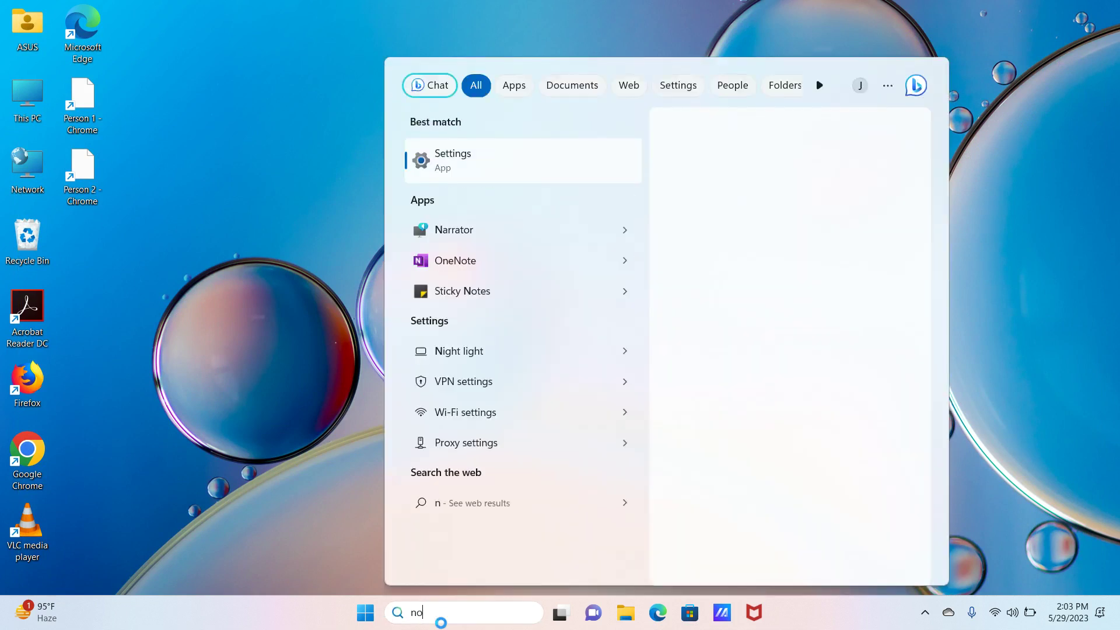
text(te)
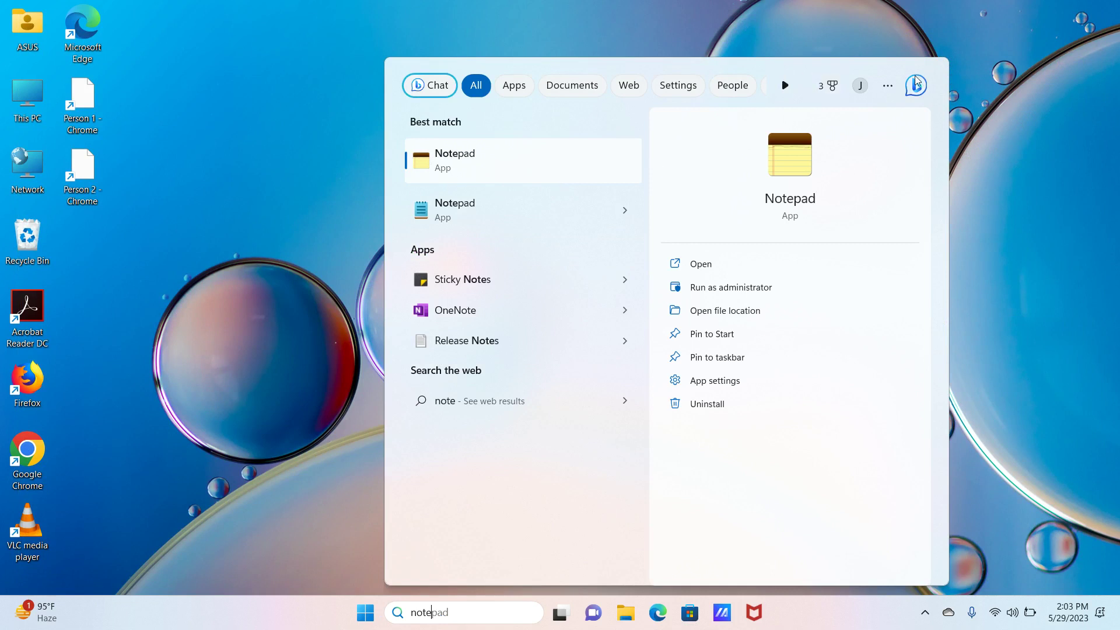
Dismiss the search panel after Notepad appears as the best match for 'note'
click(1102, 167)
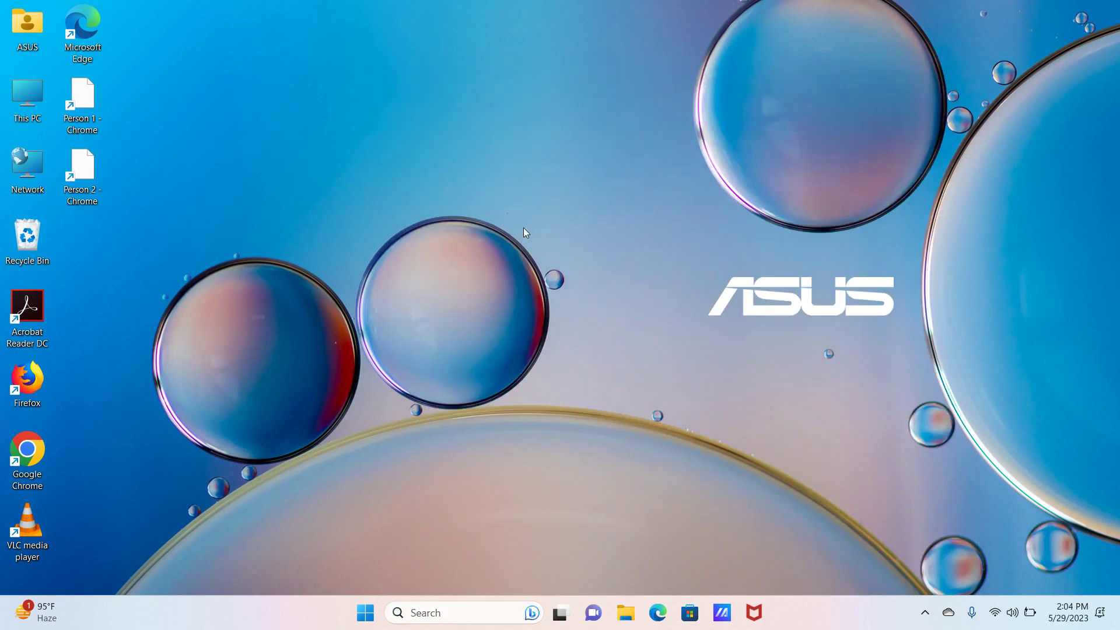